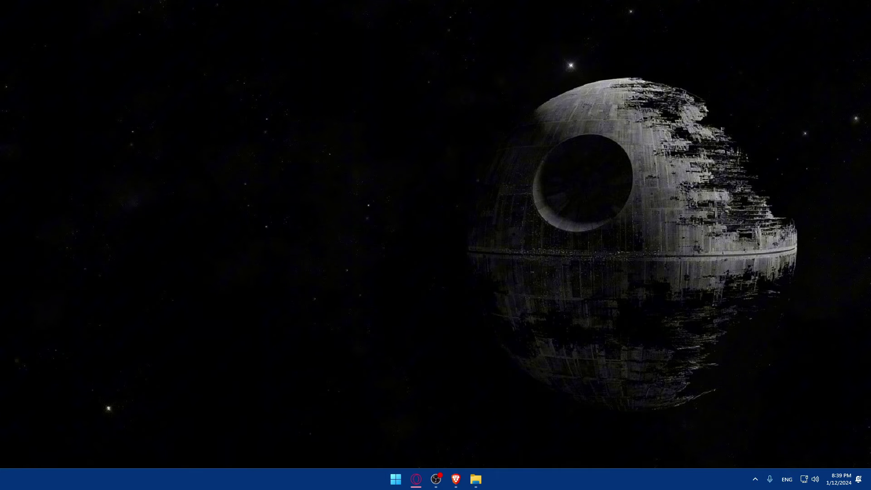
- Launch Brave in a new tab and go to shopify.com, correcting typos in the address
{"action": "left_click", "coordinate": [456, 479]}
{"action": "mouse_move", "coordinate": [467, 484]}
{"action": "left_mouse_down"}
{"action": "mouse_move", "coordinate": [442, 475]}
{"action": "mouse_move", "coordinate": [454, 477]}
{"action": "left_mouse_up"}
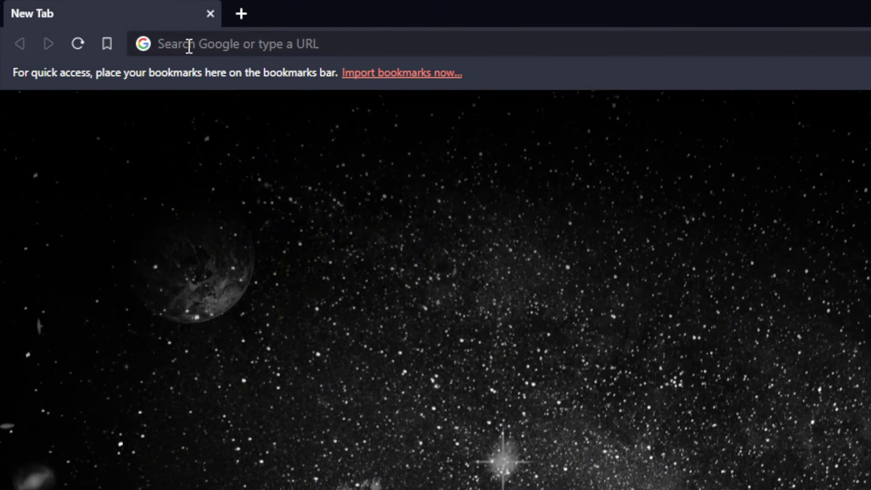
{"action": "left_click", "coordinate": [189, 45]}
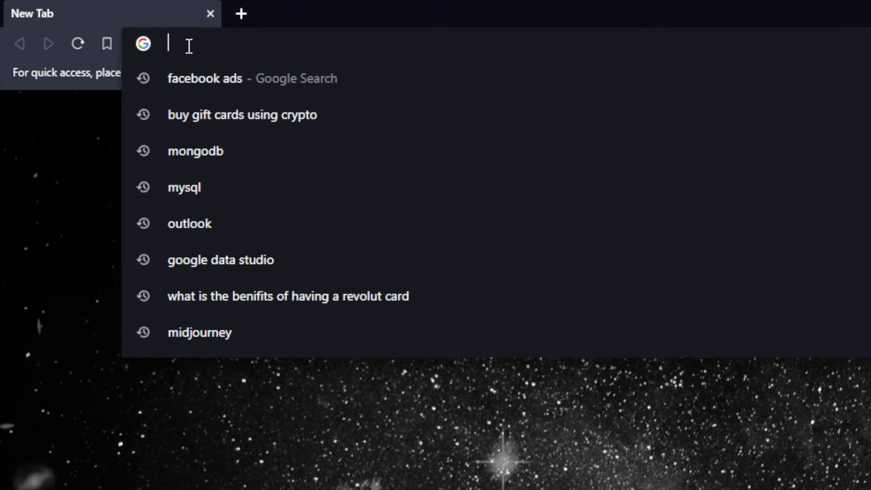
{"action": "type", "text": "shop[if"}
{"action": "key", "text": "BackSpace"}
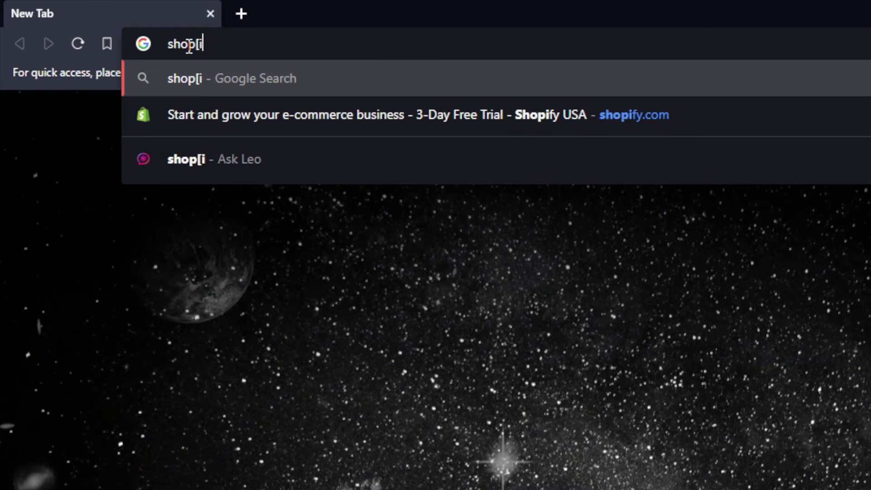
{"action": "key", "text": "BackSpace"}
{"action": "key", "text": "BackSpace"}
{"action": "type", "text": "pify"}
{"action": "key", "text": "BackSpace"}
{"action": "key", "text": "BackSpace"}
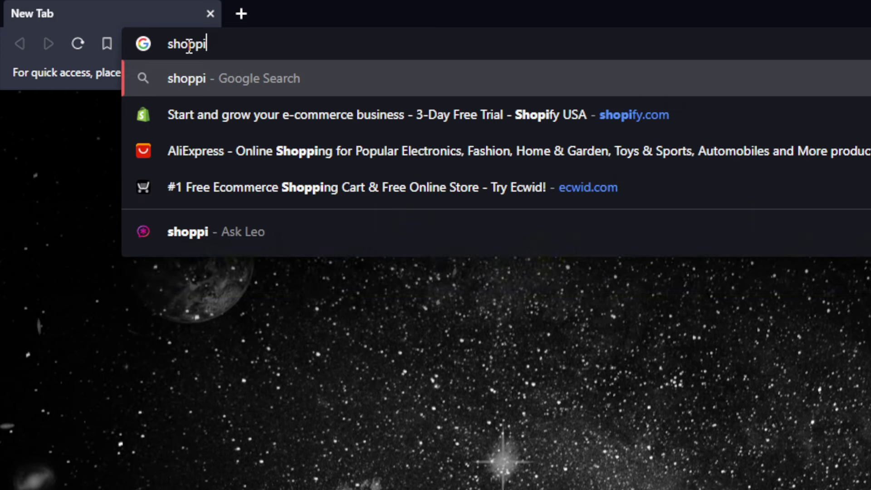
{"action": "key", "text": "BackSpace"}
{"action": "key", "text": "BackSpace"}
{"action": "key", "text": "BackSpace"}
{"action": "type", "text": "pify.com"}
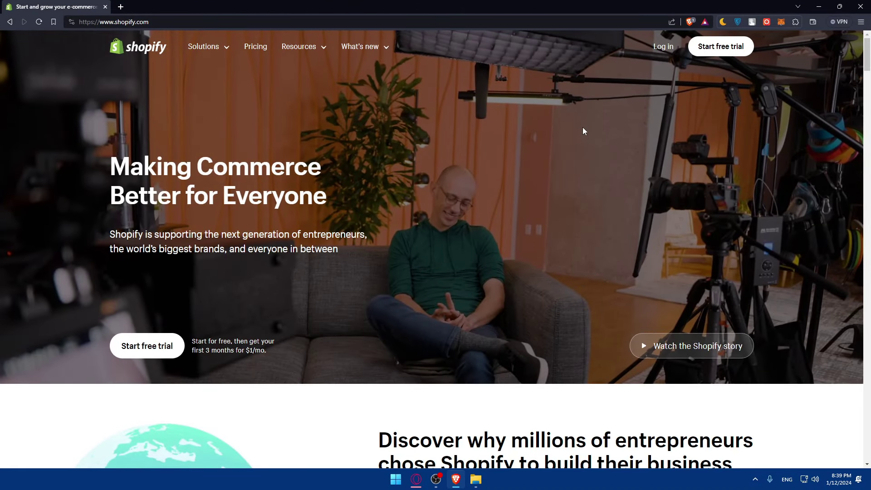
- Scroll down through the Shopify homepage and back up again
{"action": "scroll", "coordinate": [450, 116], "scroll_direction": "down", "scroll_amount": 5}
{"action": "scroll", "coordinate": [450, 120], "scroll_direction": "down", "scroll_amount": 5}
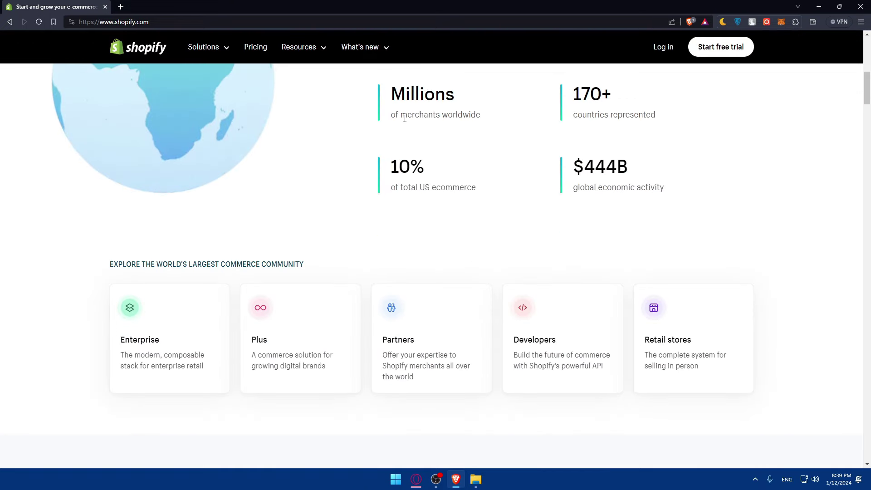
{"action": "scroll", "coordinate": [405, 118], "scroll_direction": "down", "scroll_amount": 5}
{"action": "scroll", "coordinate": [307, 92], "scroll_direction": "down", "scroll_amount": 5}
{"action": "scroll", "coordinate": [414, 105], "scroll_direction": "down", "scroll_amount": 5}
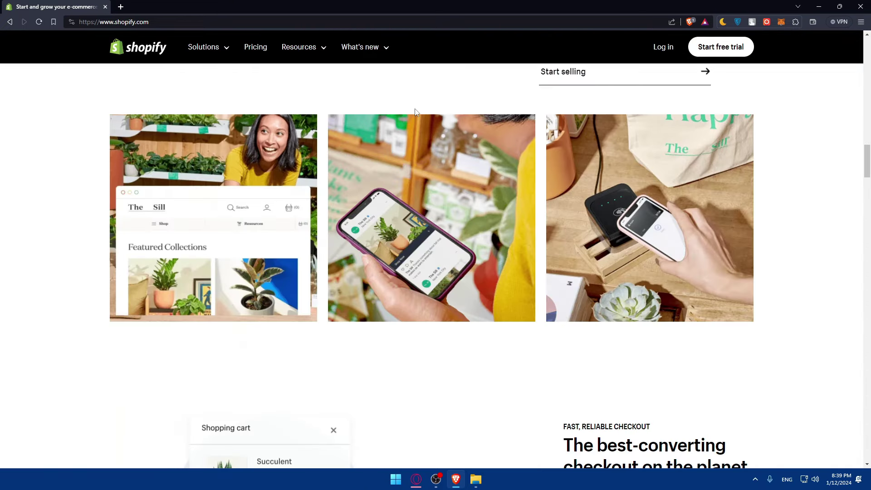
{"action": "scroll", "coordinate": [417, 132], "scroll_direction": "down", "scroll_amount": 5}
{"action": "scroll", "coordinate": [418, 144], "scroll_direction": "down", "scroll_amount": 5}
{"action": "scroll", "coordinate": [399, 159], "scroll_direction": "down", "scroll_amount": 5}
{"action": "scroll", "coordinate": [363, 171], "scroll_direction": "down", "scroll_amount": 5}
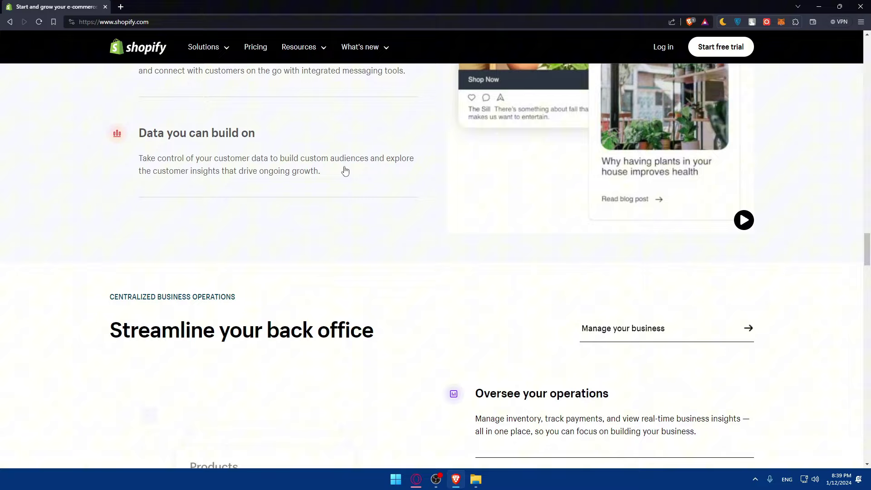
{"action": "scroll", "coordinate": [263, 122], "scroll_direction": "down", "scroll_amount": 5}
{"action": "scroll", "coordinate": [383, 142], "scroll_direction": "down", "scroll_amount": 5}
{"action": "scroll", "coordinate": [364, 150], "scroll_direction": "down", "scroll_amount": 5}
{"action": "scroll", "coordinate": [365, 152], "scroll_direction": "down", "scroll_amount": 5}
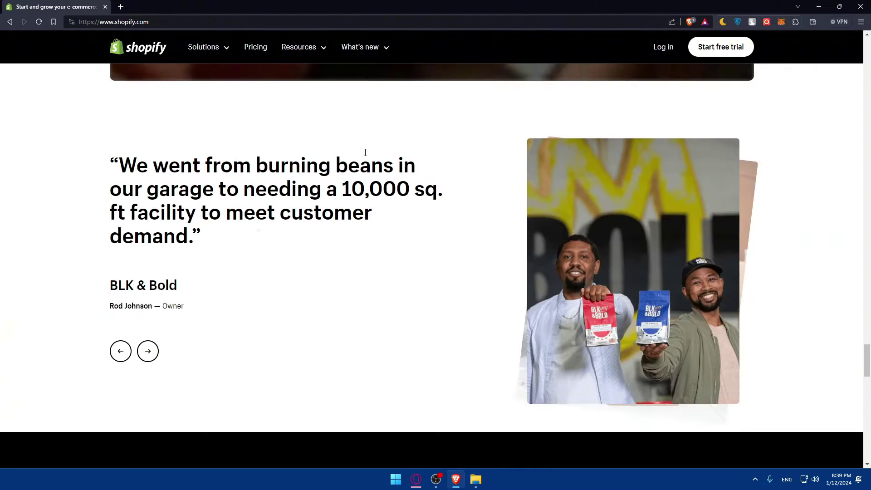
{"action": "scroll", "coordinate": [365, 153], "scroll_direction": "down", "scroll_amount": 10}
{"action": "scroll", "coordinate": [364, 150], "scroll_direction": "up", "scroll_amount": 3}
{"action": "scroll", "coordinate": [364, 151], "scroll_direction": "up", "scroll_amount": 5}
{"action": "scroll", "coordinate": [366, 156], "scroll_direction": "up", "scroll_amount": 5}
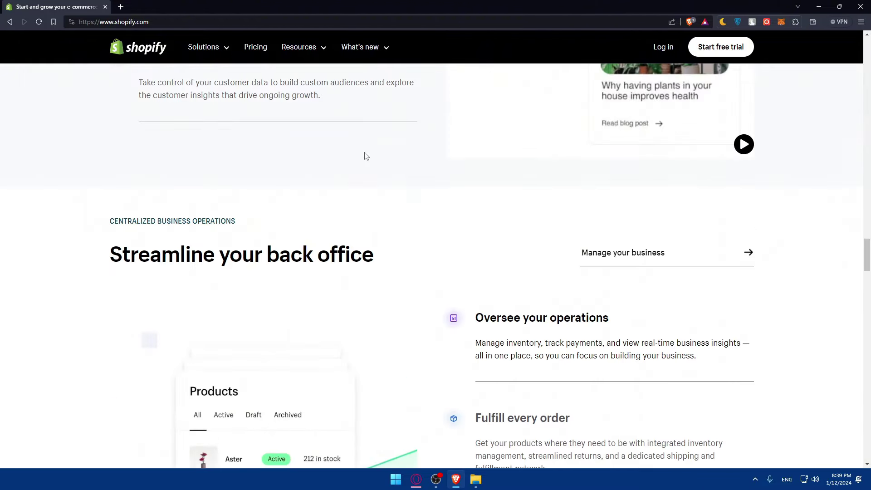
{"action": "scroll", "coordinate": [365, 155], "scroll_direction": "up", "scroll_amount": 5}
{"action": "scroll", "coordinate": [364, 154], "scroll_direction": "up", "scroll_amount": 5}
{"action": "scroll", "coordinate": [364, 152], "scroll_direction": "up", "scroll_amount": 5}
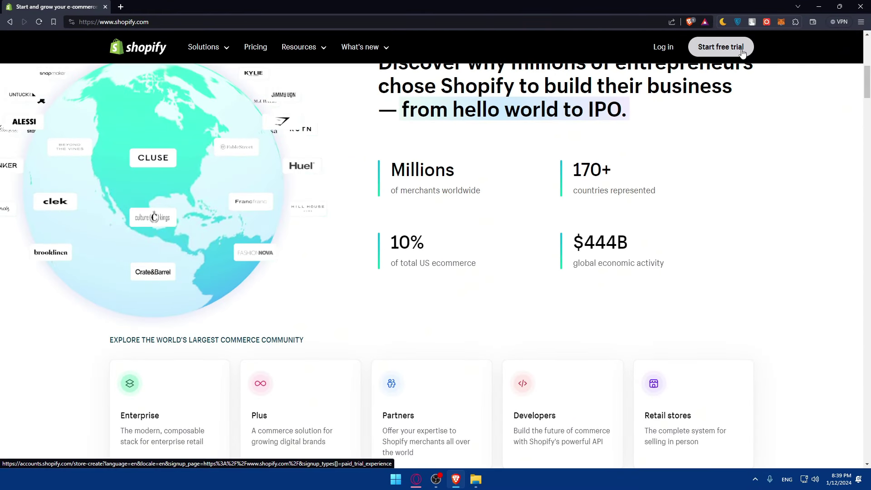
- Show the Pricing page with yearly billing: Basic $24, Shopify $69, Advanced $299
{"action": "left_click", "coordinate": [255, 47]}
{"action": "scroll", "coordinate": [402, 199], "scroll_direction": "down", "scroll_amount": 5}
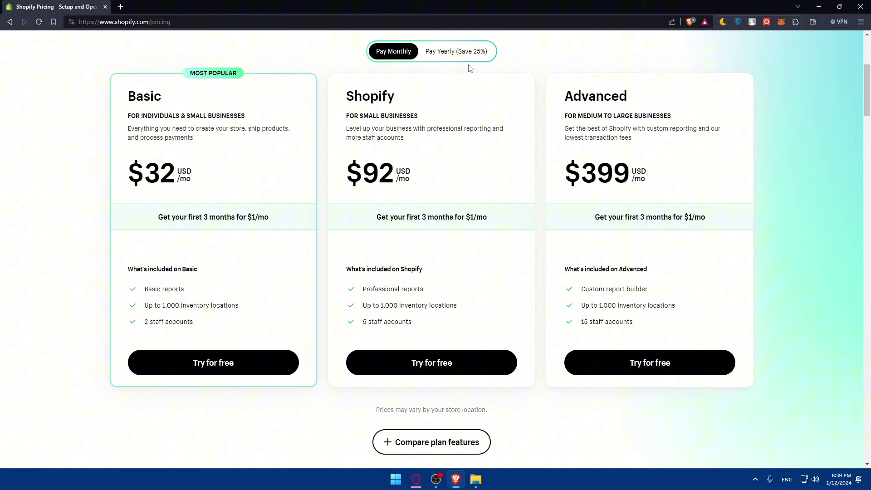
{"action": "left_click", "coordinate": [451, 53]}
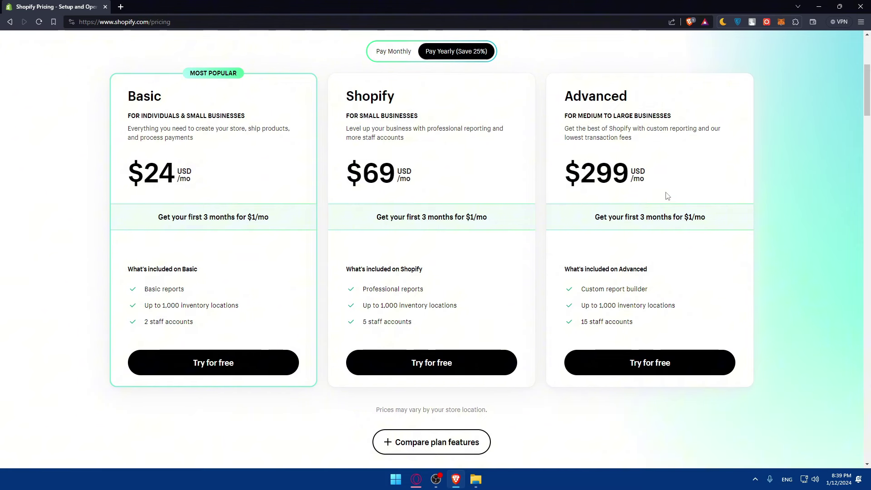
{"action": "scroll", "coordinate": [666, 196], "scroll_direction": "up", "scroll_amount": 5}
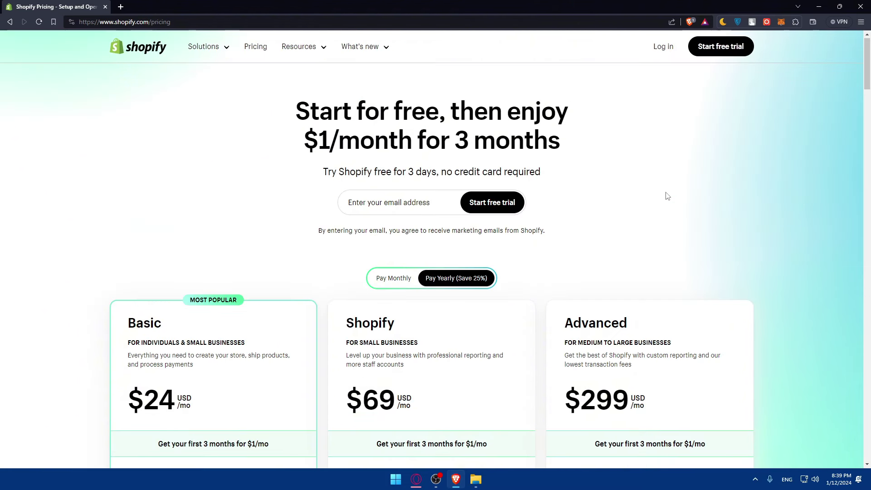
- Log in and open the My Store admin Home dashboard
{"action": "left_click", "coordinate": [663, 47]}
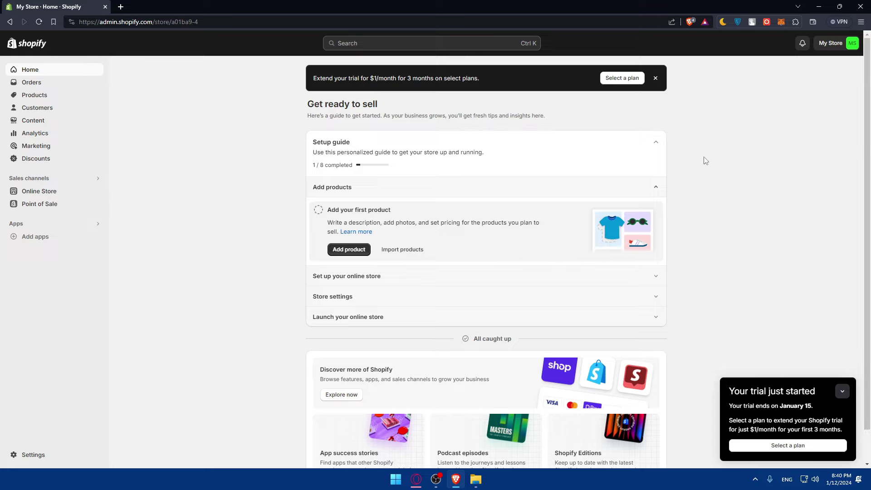
- Go to Settings > Shipping and delivery and begin a new custom shipping profile
{"action": "left_click", "coordinate": [32, 455]}
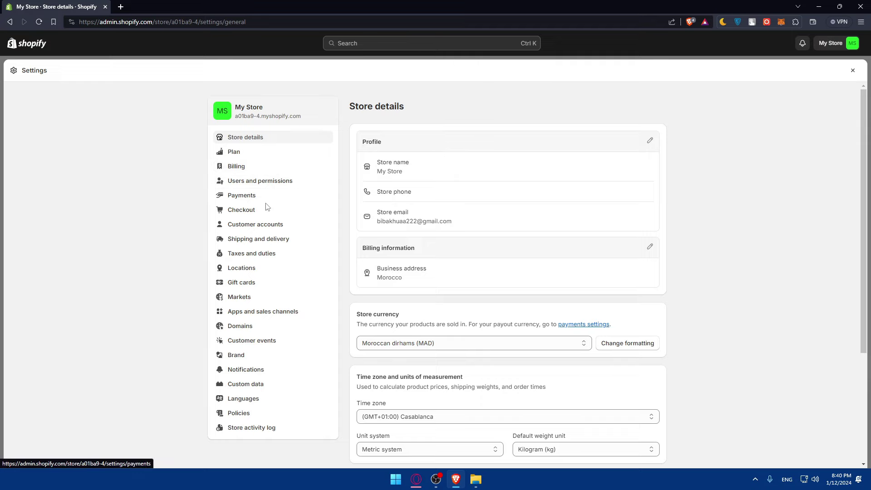
{"action": "left_click", "coordinate": [276, 240]}
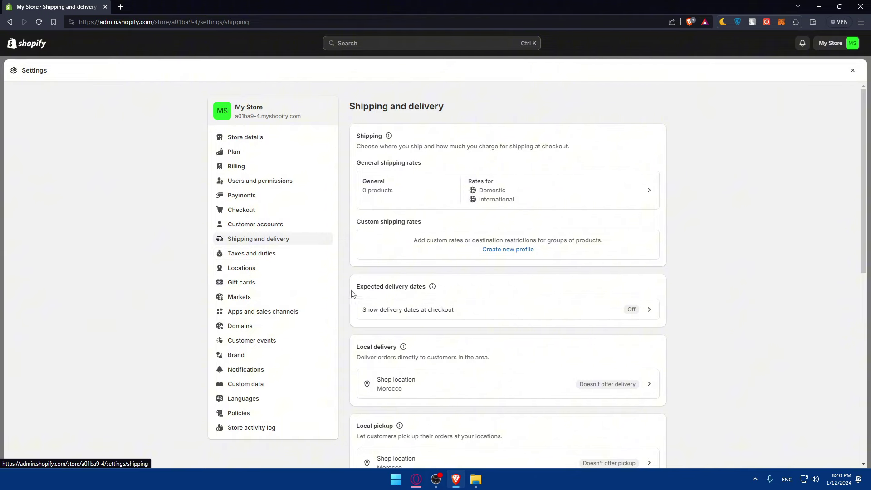
{"action": "scroll", "coordinate": [406, 290], "scroll_direction": "down", "scroll_amount": 2}
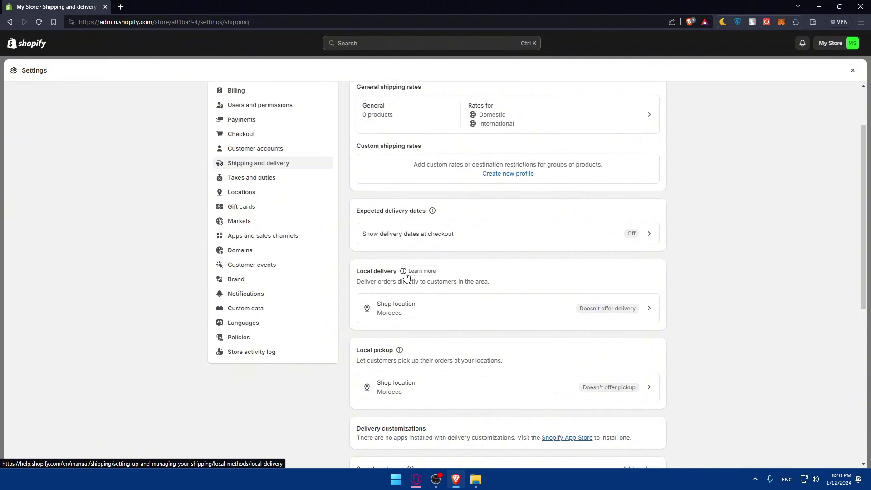
{"action": "scroll", "coordinate": [407, 272], "scroll_direction": "down", "scroll_amount": 4}
{"action": "scroll", "coordinate": [406, 207], "scroll_direction": "down", "scroll_amount": 4}
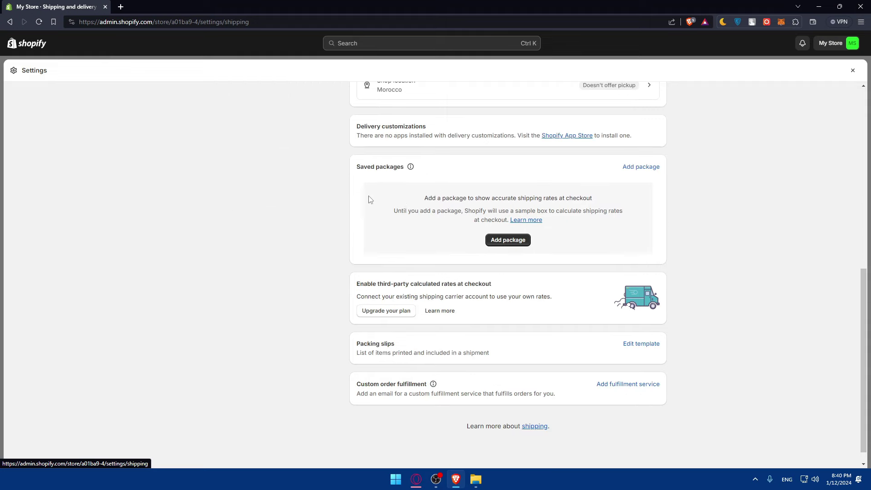
{"action": "scroll", "coordinate": [442, 151], "scroll_direction": "down", "scroll_amount": 1}
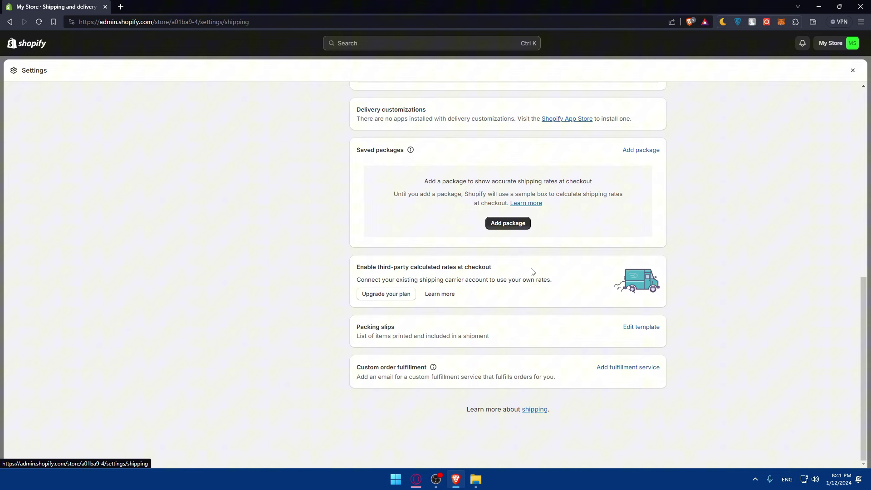
{"action": "scroll", "coordinate": [532, 271], "scroll_direction": "up", "scroll_amount": 7}
{"action": "scroll", "coordinate": [533, 271], "scroll_direction": "up", "scroll_amount": 2}
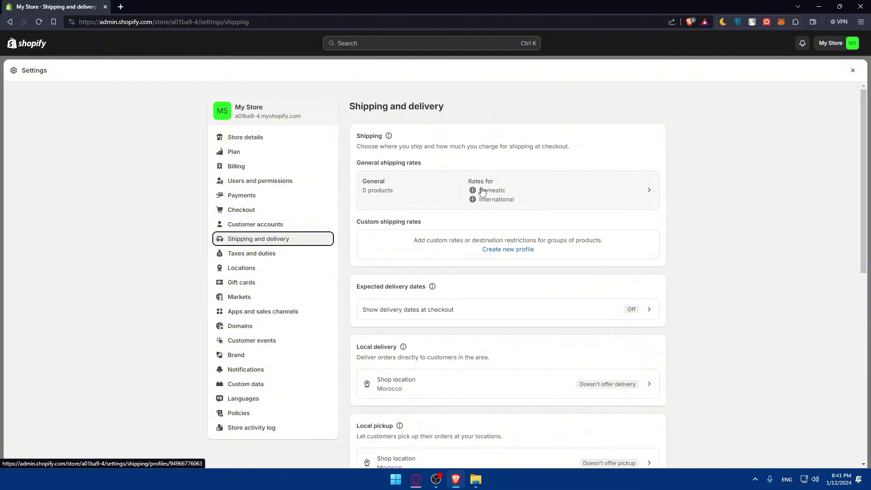
{"action": "left_click", "coordinate": [498, 250]}
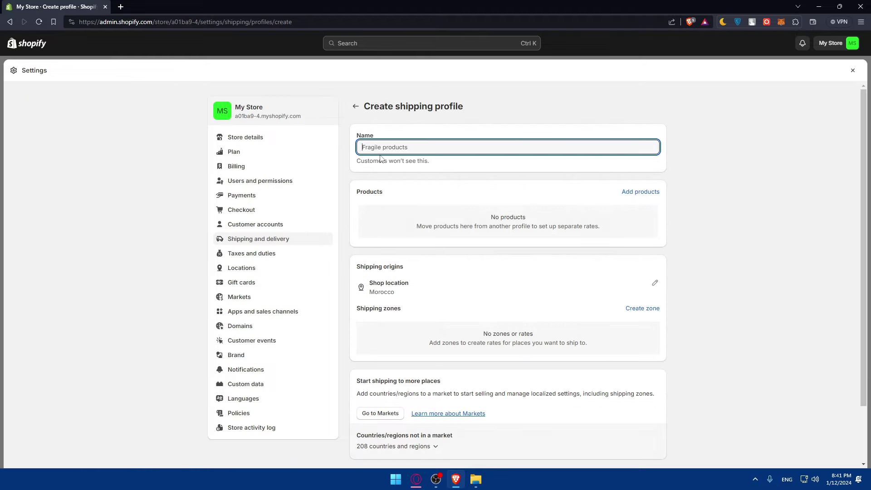
- Name the new shipping profile 'Free Shipping', fixing the capitalisation
{"action": "type", "text": "Free sHi"}
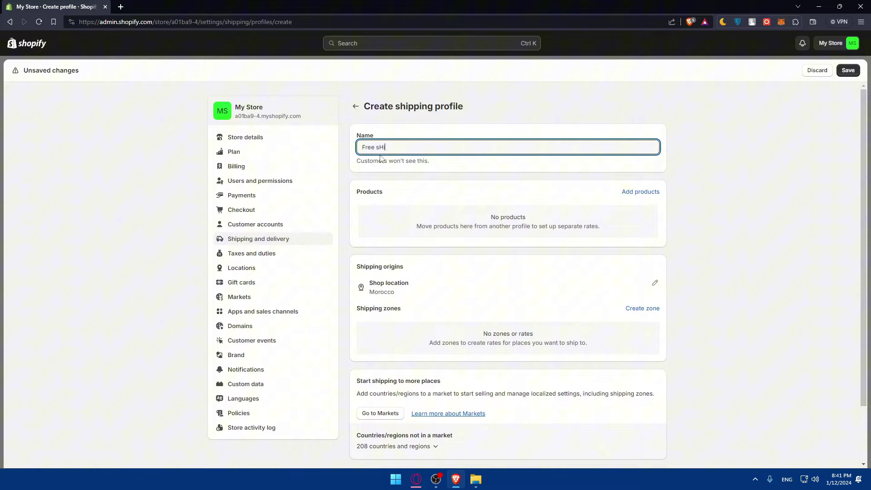
{"action": "type", "text": "ng"}
{"action": "key", "text": "BackSpace"}
{"action": "key", "text": "BackSpace"}
{"action": "type", "text": "Sh"}
{"action": "left_click", "coordinate": [442, 221]}
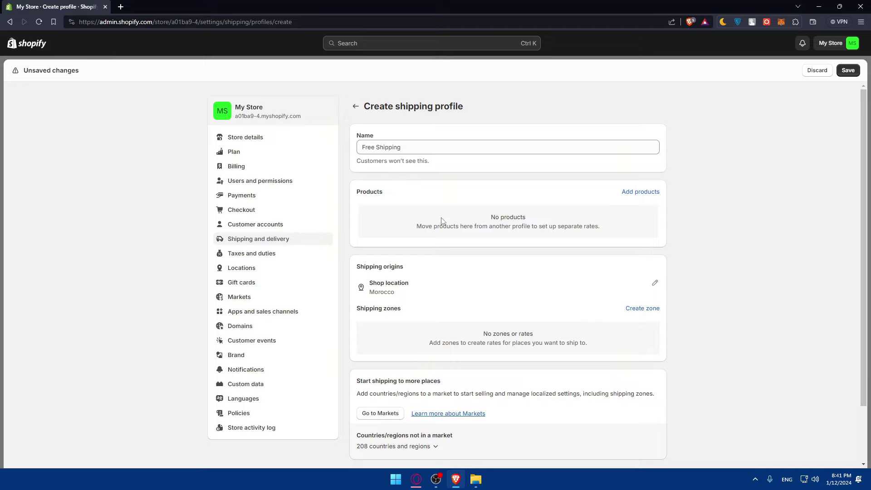
- Open the Add products picker and close it with no products added
{"action": "left_click", "coordinate": [624, 194]}
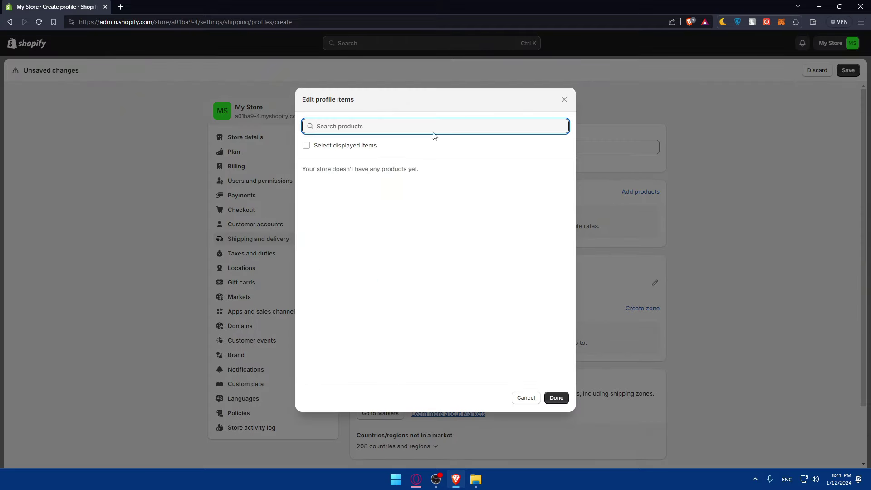
{"action": "left_click", "coordinate": [564, 100]}
{"action": "left_click", "coordinate": [638, 195]}
- Dismiss the empty product list and begin a new zone, browsing its country list
{"action": "left_click", "coordinate": [564, 100]}
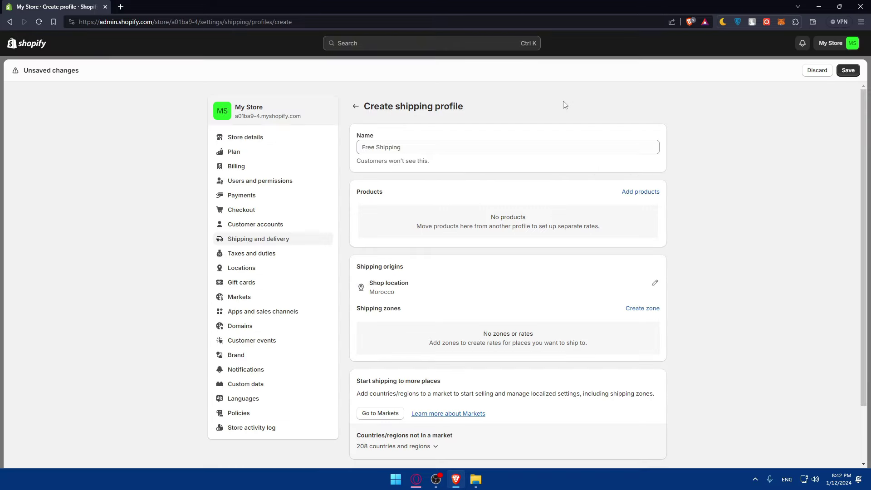
{"action": "scroll", "coordinate": [447, 190], "scroll_direction": "down", "scroll_amount": 2}
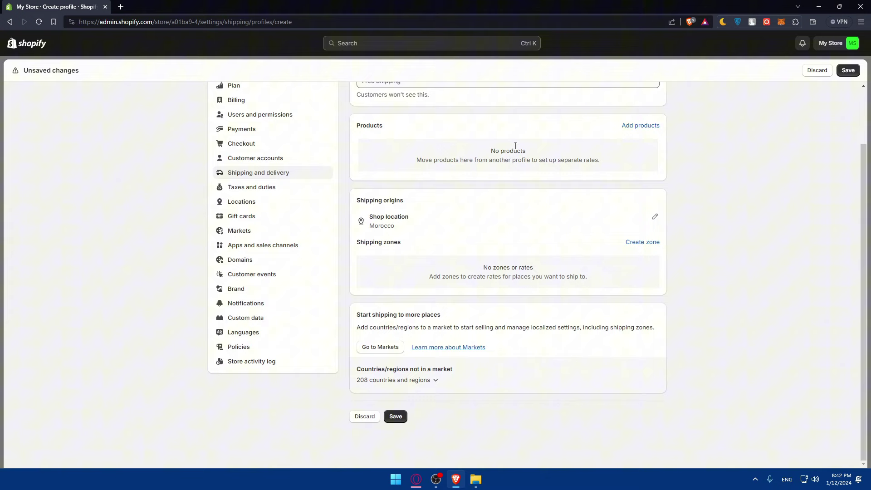
{"action": "scroll", "coordinate": [448, 190], "scroll_direction": "up", "scroll_amount": 2}
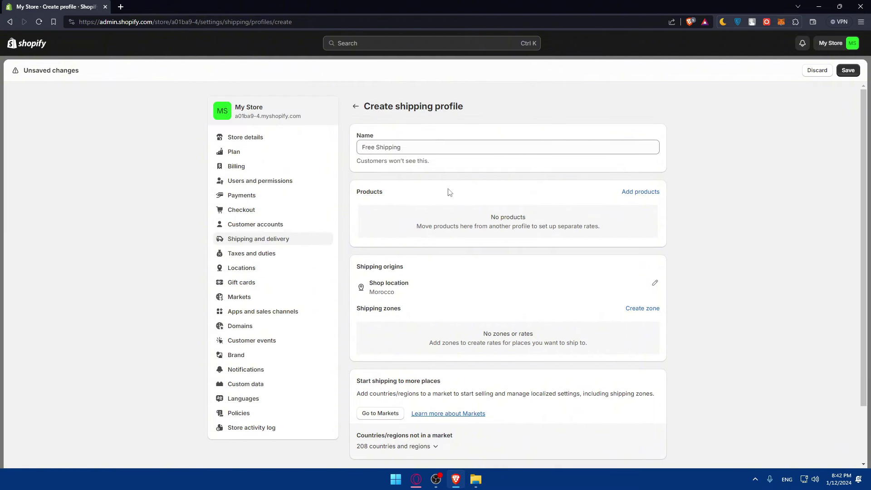
{"action": "left_click", "coordinate": [646, 310]}
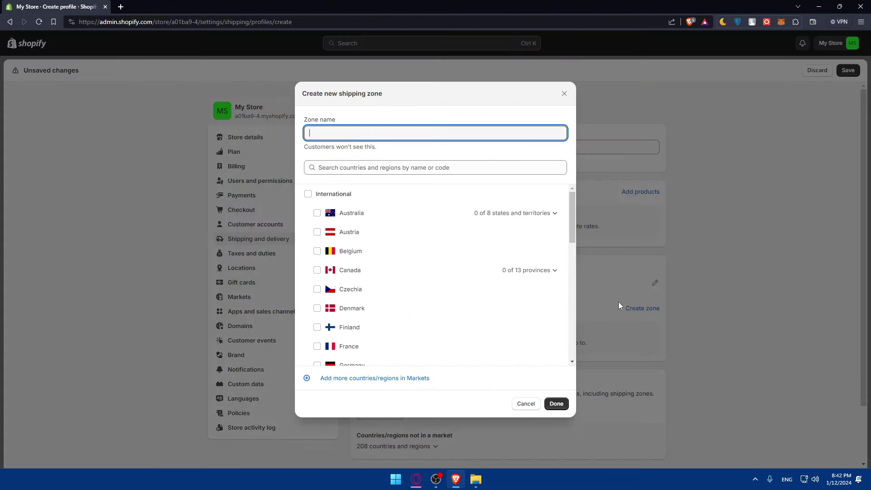
{"action": "left_click", "coordinate": [308, 194]}
{"action": "scroll", "coordinate": [360, 219], "scroll_direction": "down", "scroll_amount": 6}
{"action": "scroll", "coordinate": [363, 223], "scroll_direction": "down", "scroll_amount": 3}
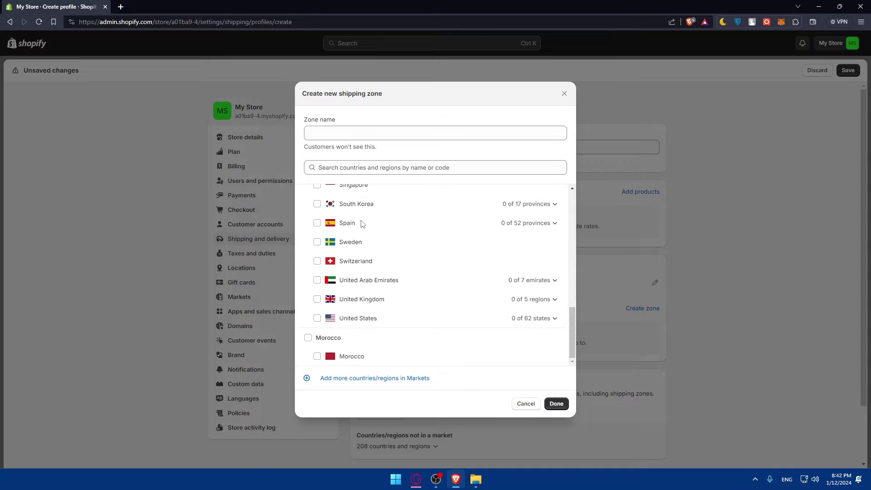
{"action": "scroll", "coordinate": [331, 340], "scroll_direction": "up", "scroll_amount": 10}
- Enter 'Free Shipping zone' as the zone name
{"action": "left_click", "coordinate": [333, 130]}
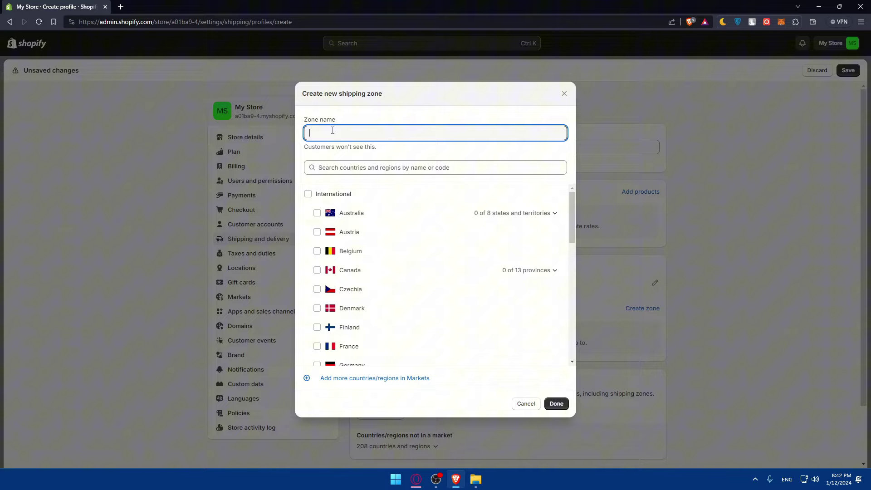
{"action": "type", "text": "ya"}
{"action": "key", "text": "BackSpace"}
{"action": "key", "text": "BackSpace"}
{"action": "type", "text": "Fre"}
{"action": "type", "text": "e Shi"}
{"action": "type", "text": "pping zone"}
- Search the countries for 'united' and tick California under United States
{"action": "left_click", "coordinate": [376, 164]}
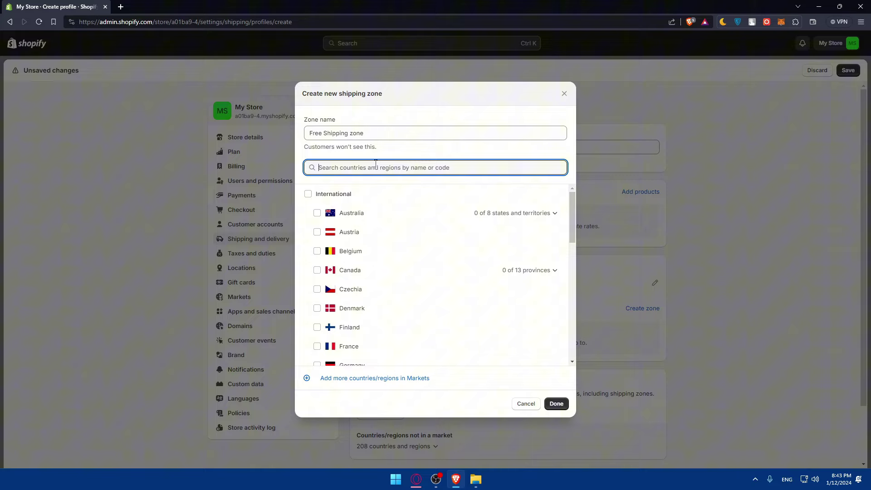
{"action": "type", "text": "chin"}
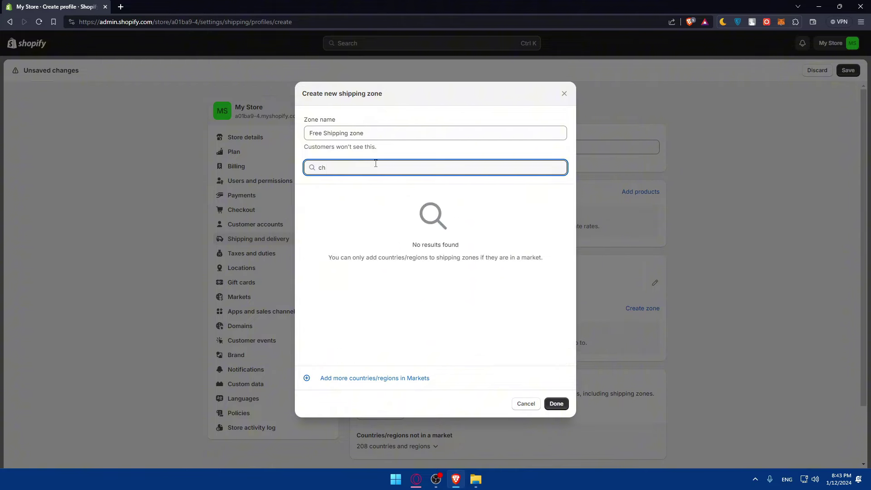
{"action": "key", "text": "BackSpace"}
{"action": "key", "text": "BackSpace"}
{"action": "type", "text": "usa"}
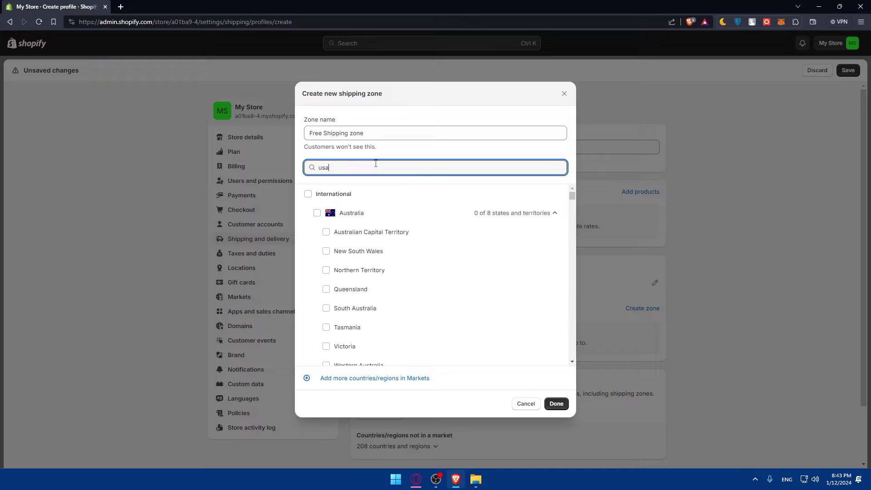
{"action": "key", "text": "BackSpace"}
{"action": "key", "text": "BackSpace"}
{"action": "type", "text": "ni"}
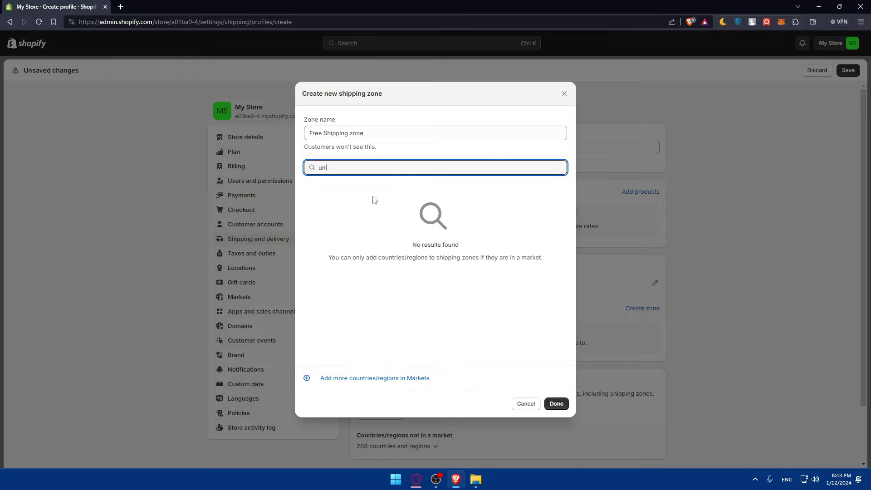
{"action": "type", "text": "ted"}
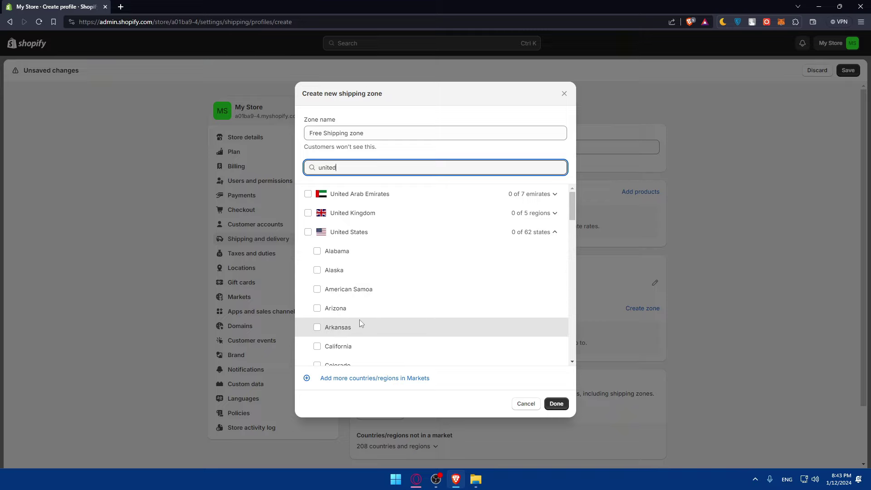
{"action": "scroll", "coordinate": [359, 319], "scroll_direction": "down", "scroll_amount": 2}
{"action": "left_click", "coordinate": [317, 271]}
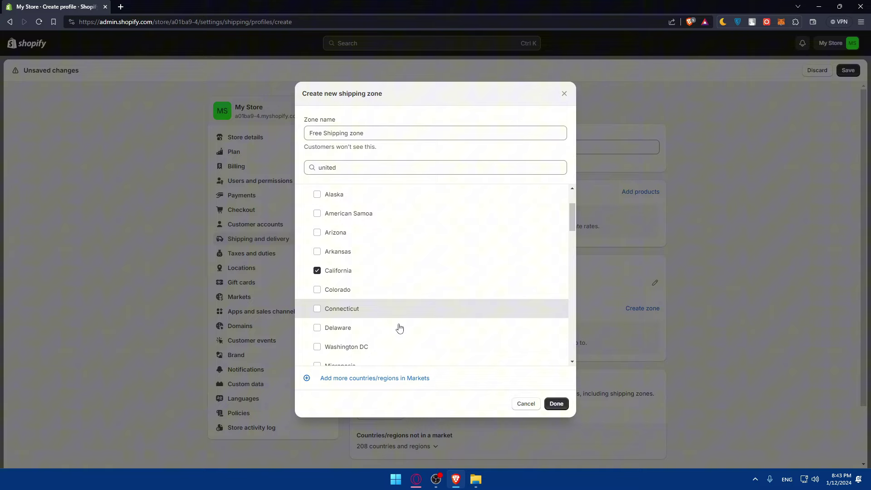
- Add the California zone to the profile and save the Free Shipping profile
{"action": "left_click", "coordinate": [557, 403]}
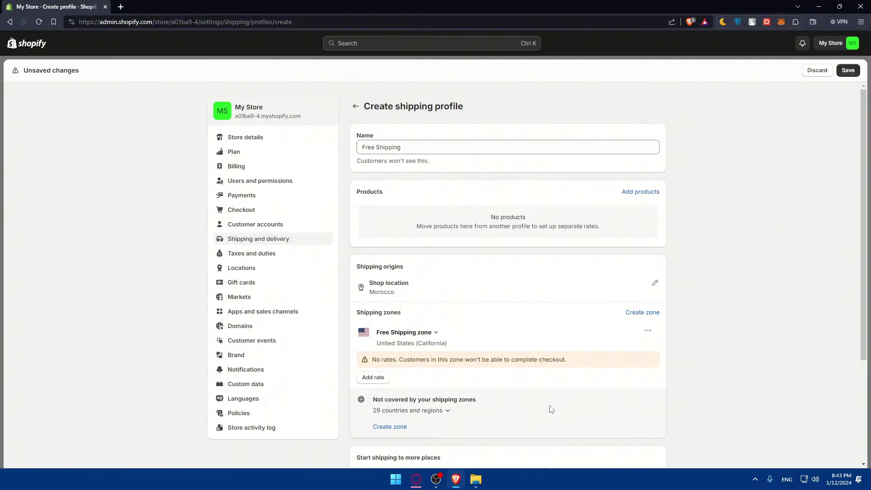
{"action": "scroll", "coordinate": [534, 354], "scroll_direction": "down", "scroll_amount": 3}
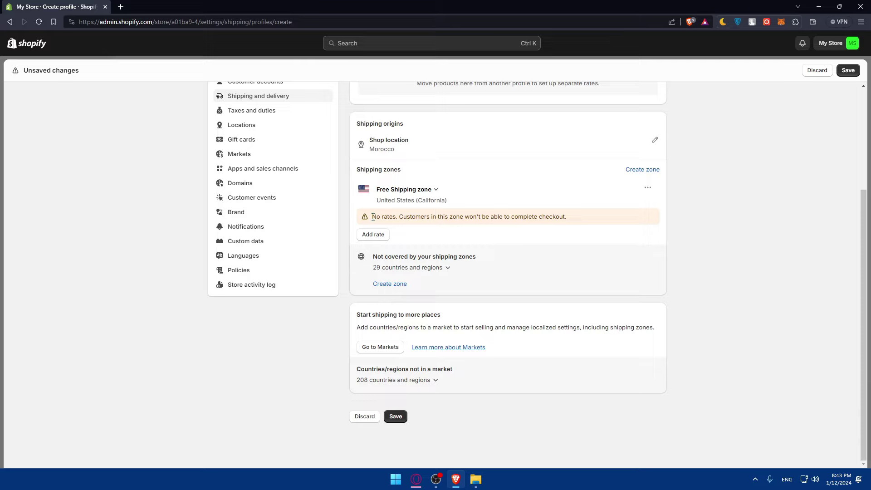
{"action": "mouse_move", "coordinate": [373, 216]}
{"action": "left_mouse_down"}
{"action": "mouse_move", "coordinate": [469, 227]}
{"action": "mouse_move", "coordinate": [588, 221]}
{"action": "left_mouse_up"}
{"action": "left_click", "coordinate": [585, 222]}
{"action": "left_click", "coordinate": [398, 414]}
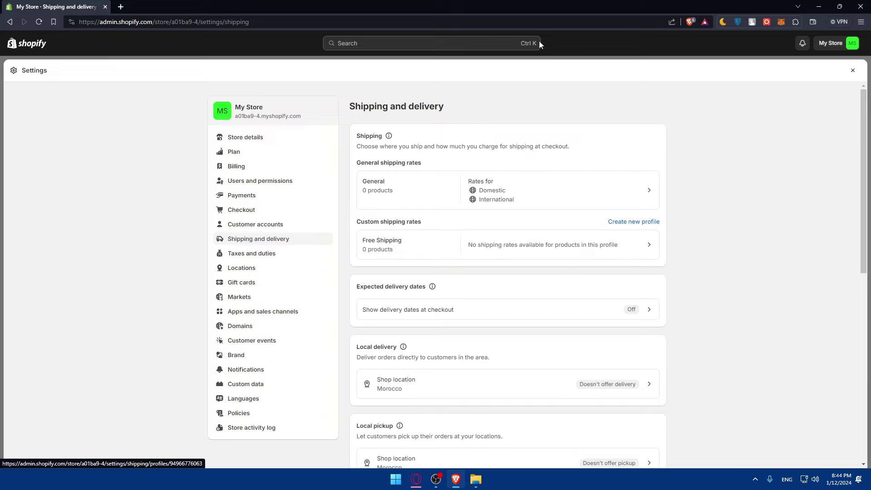
- Close Settings after confirming Free Shipping appears under custom shipping rates
{"action": "left_click", "coordinate": [853, 71]}
- Launch the Spotlight theme editor from Online Store > Themes, then minimize Brave to the desktop
{"action": "left_click", "coordinate": [46, 195]}
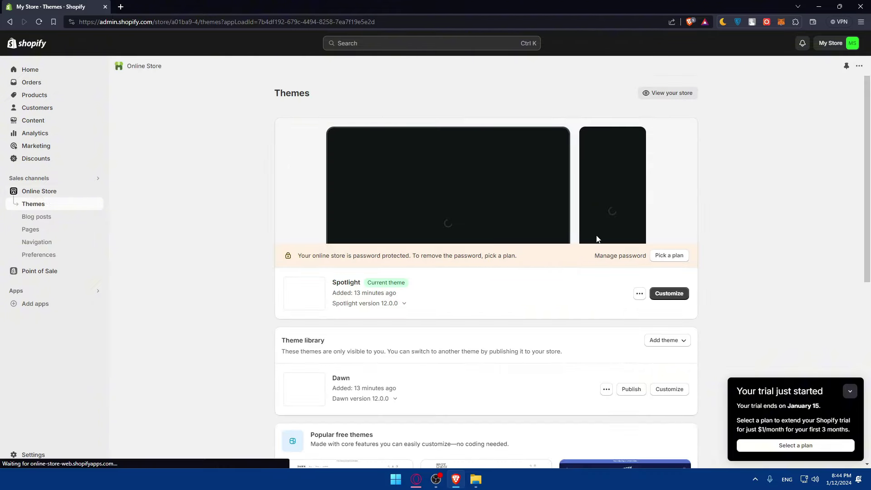
{"action": "left_click", "coordinate": [672, 295]}
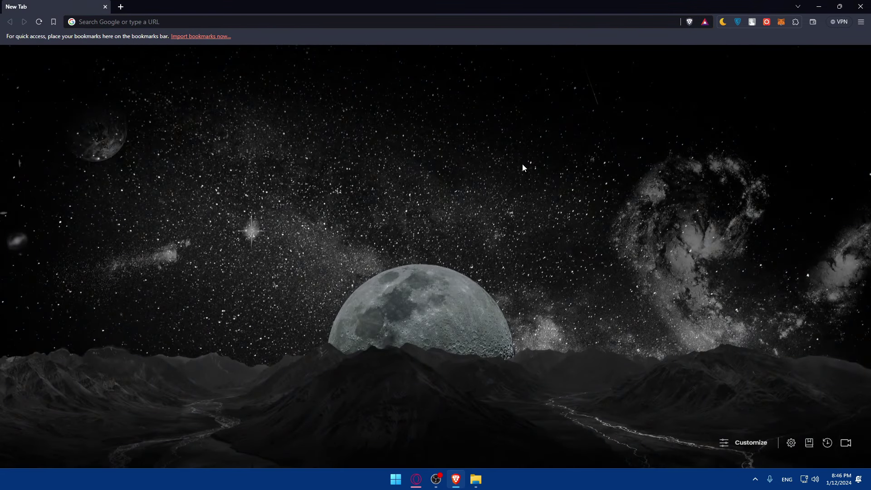
{"action": "left_click", "coordinate": [818, 7]}
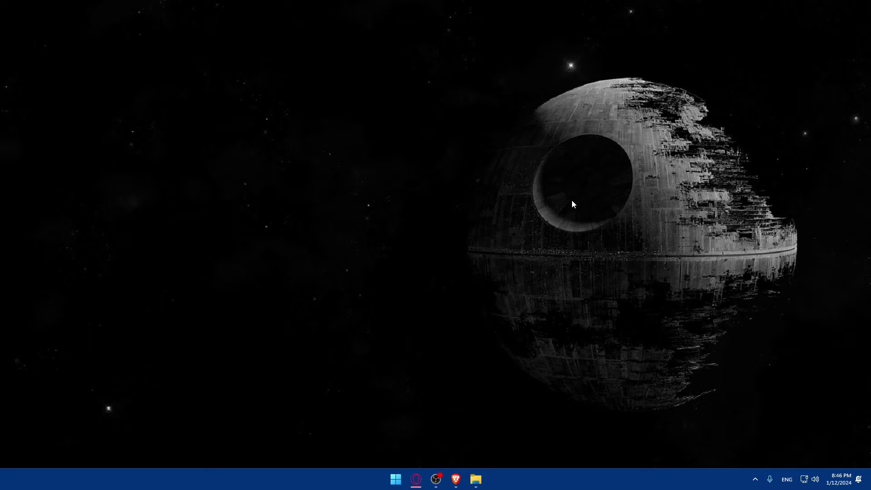